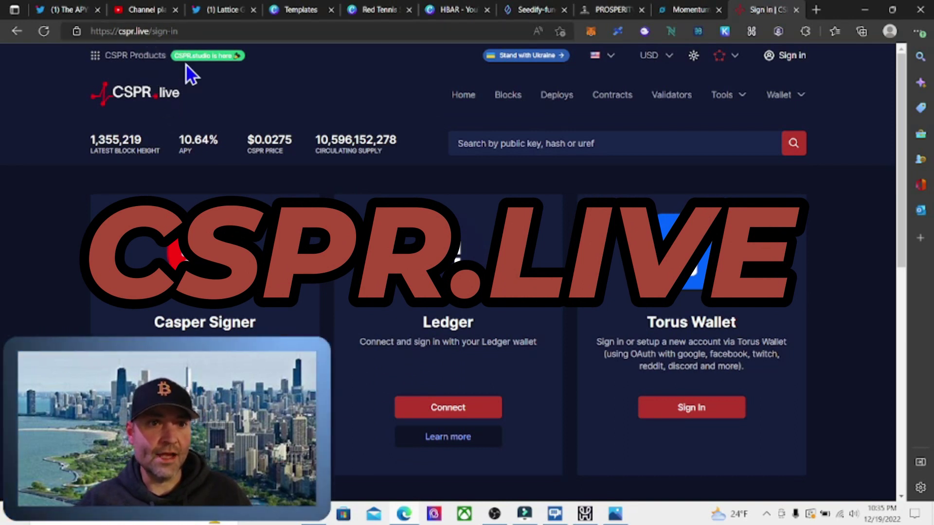
- Scroll the CSPR.live sign-in page to review the Casper Signer wallet option
scroll(448, 272, "down", 3)
scroll(448, 273, "up", 3)
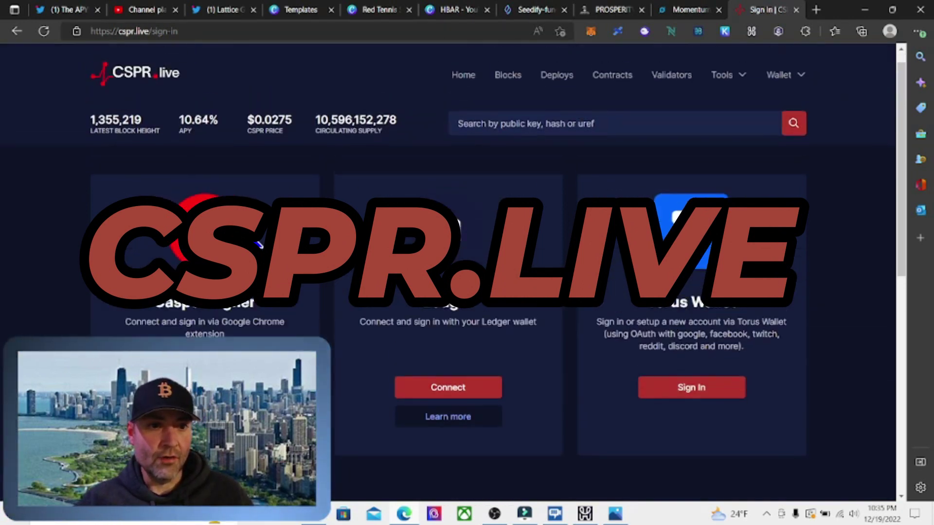
- Go to the Casper Signer Chrome Web Store page and install the extension
left_click(205, 408)
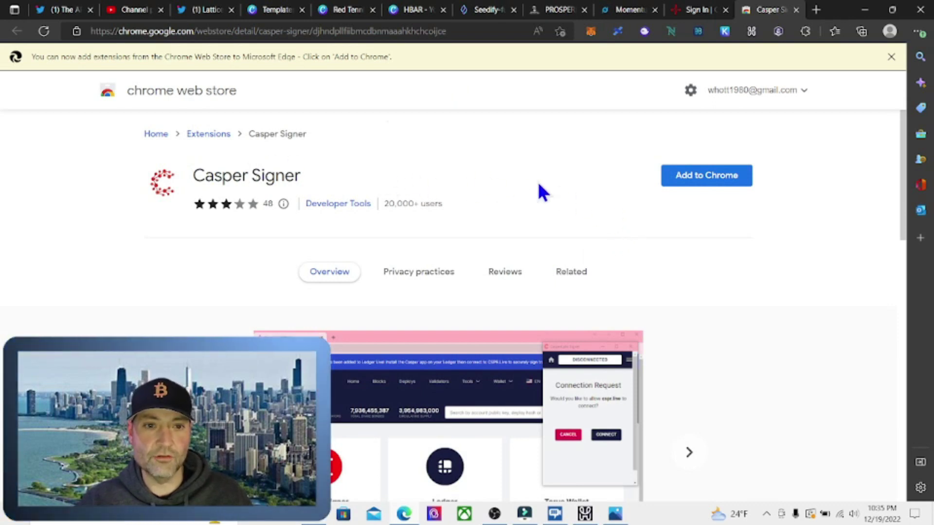
left_click(691, 181)
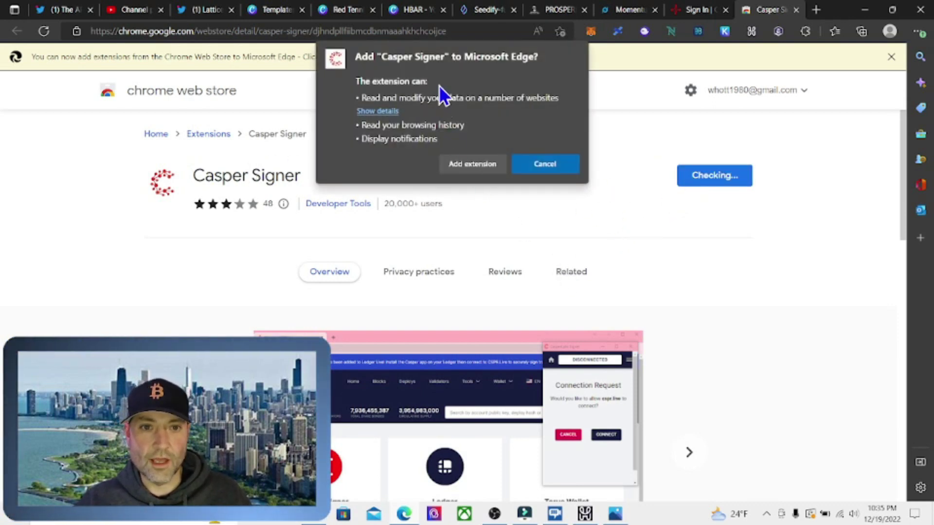
left_click(472, 164)
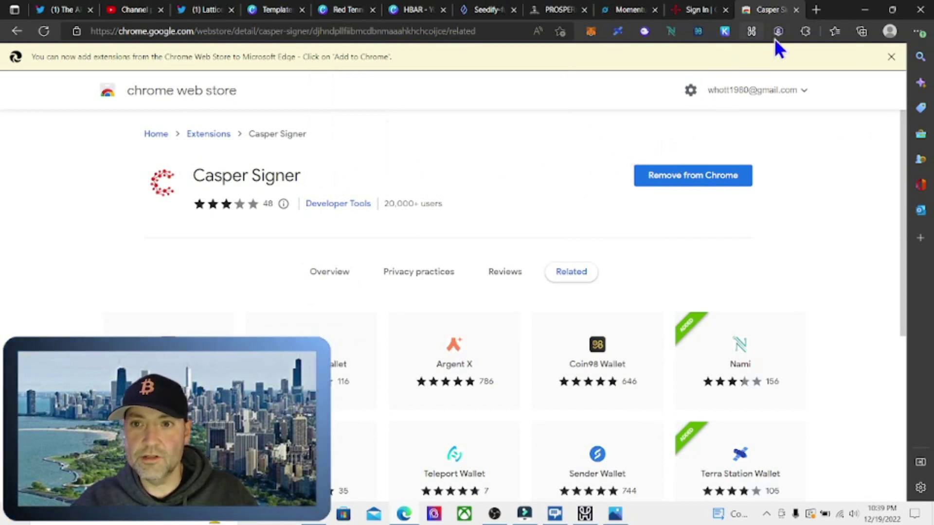
- Pin Casper Signer to the browser toolbar from the Extensions menu
left_click(805, 33)
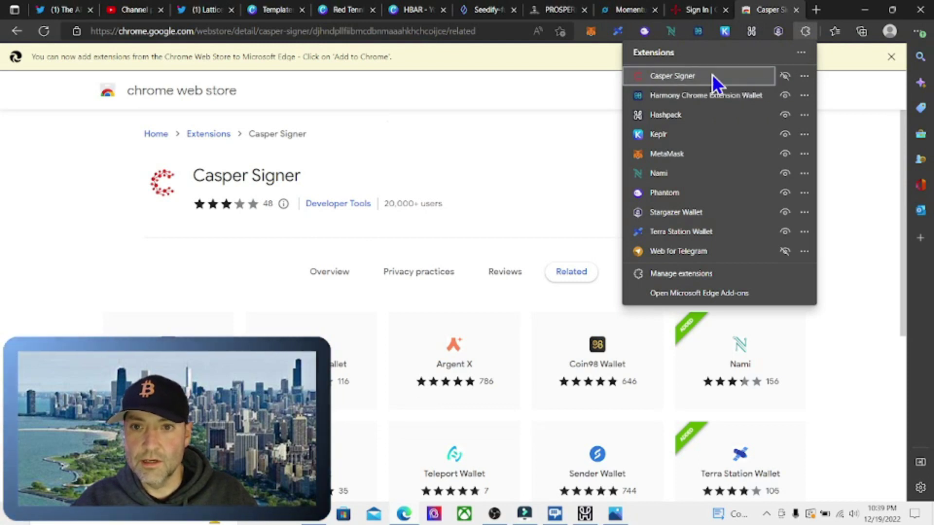
left_click(784, 76)
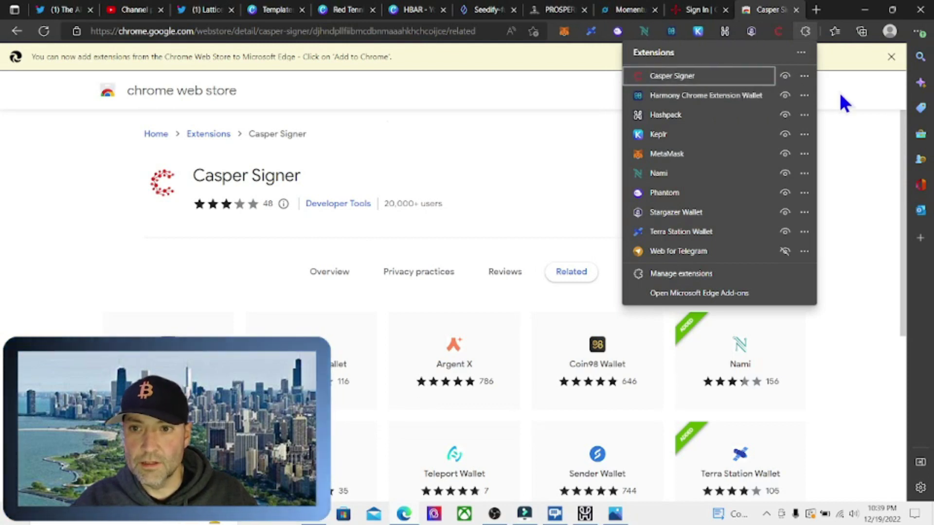
left_click(842, 140)
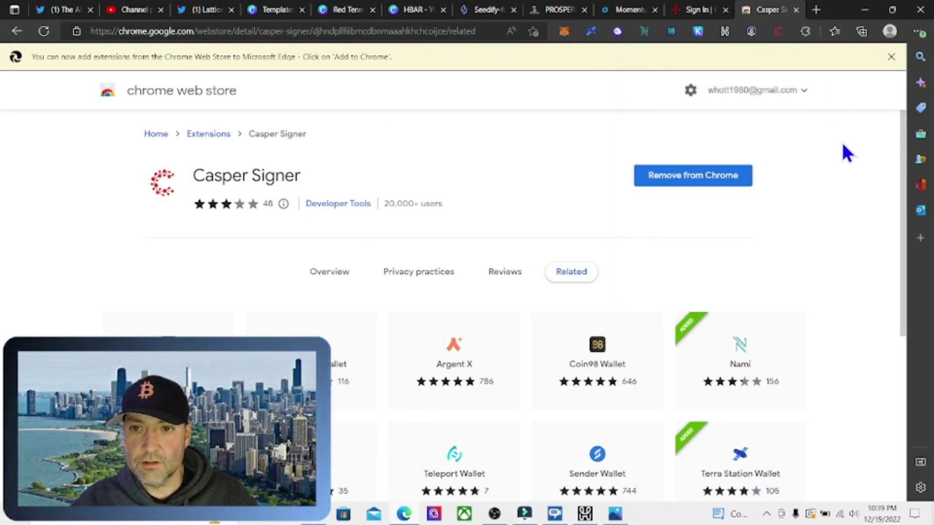
- Create a Casper Signer vault protected by a new password, entered and confirmed
left_click(778, 32)
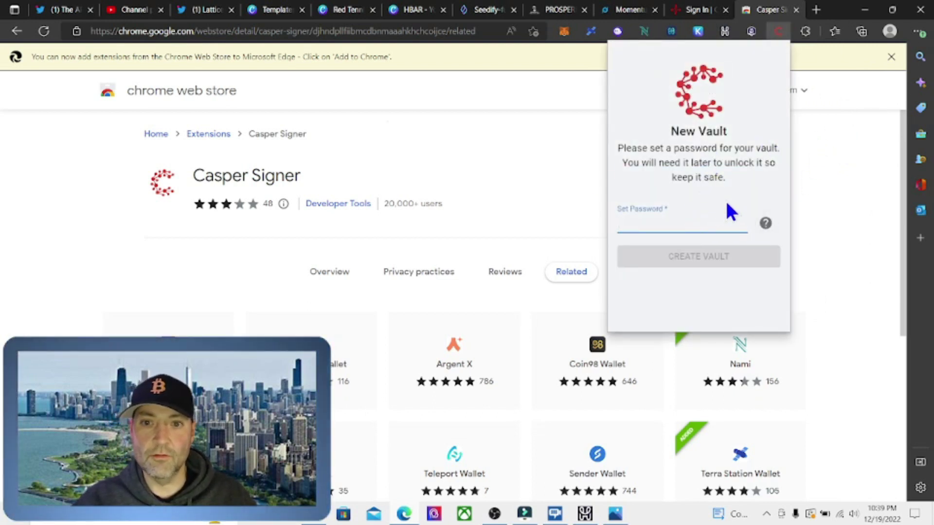
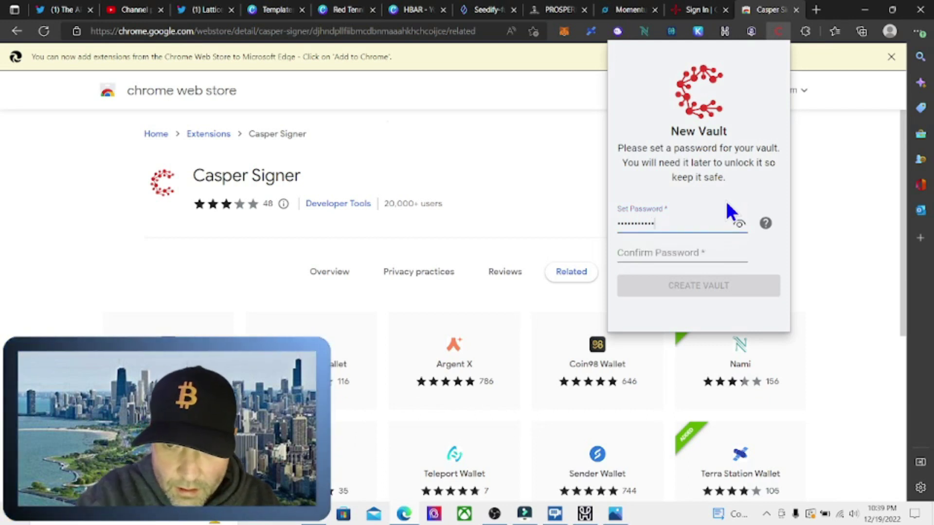
left_click(670, 252)
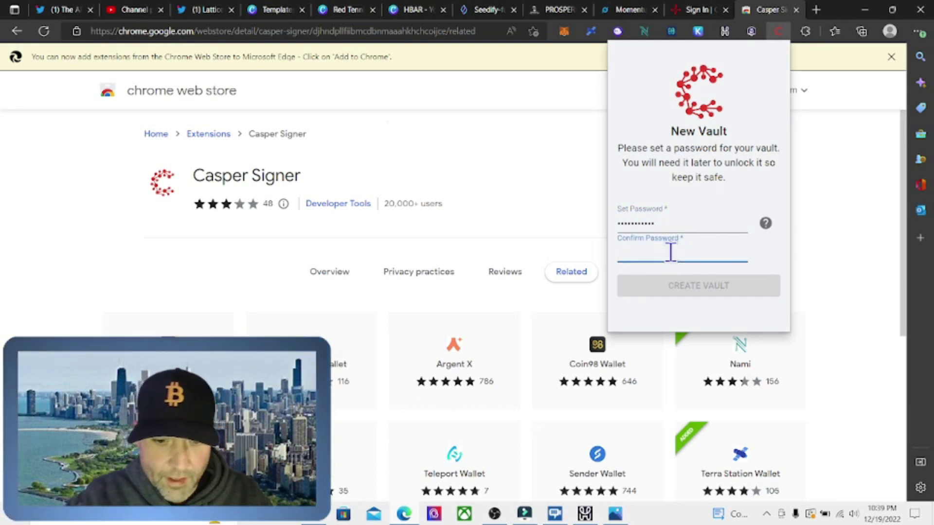
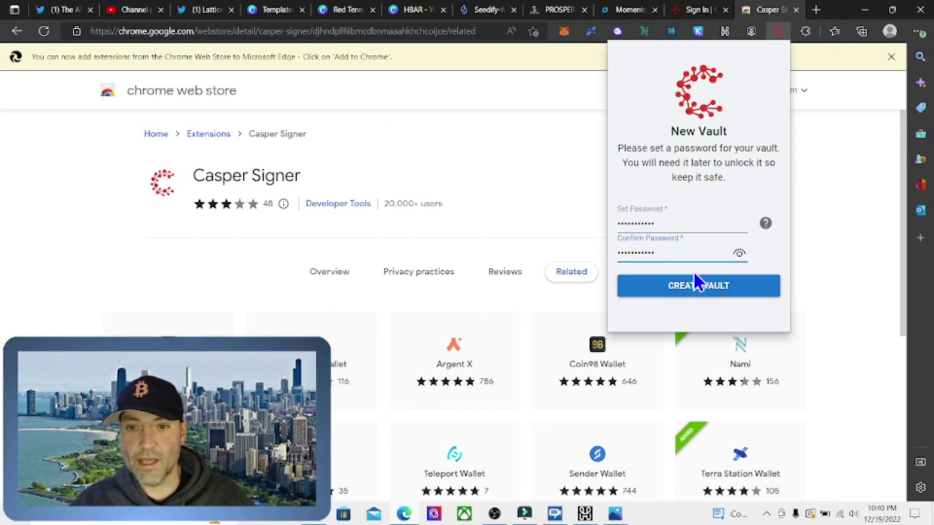
left_click(689, 297)
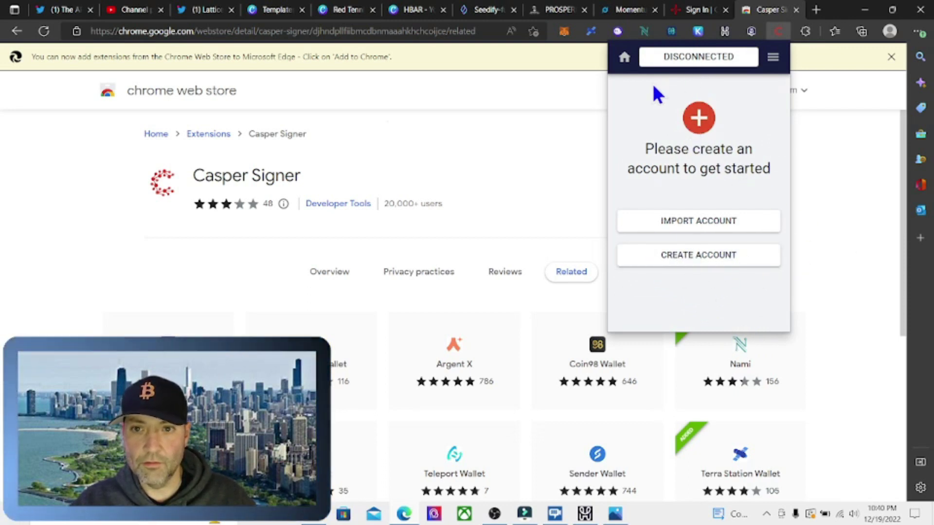
- Begin a new account named 'APYGUY' and show the ED25519/SECP256k1 algorithm choices
left_click(694, 259)
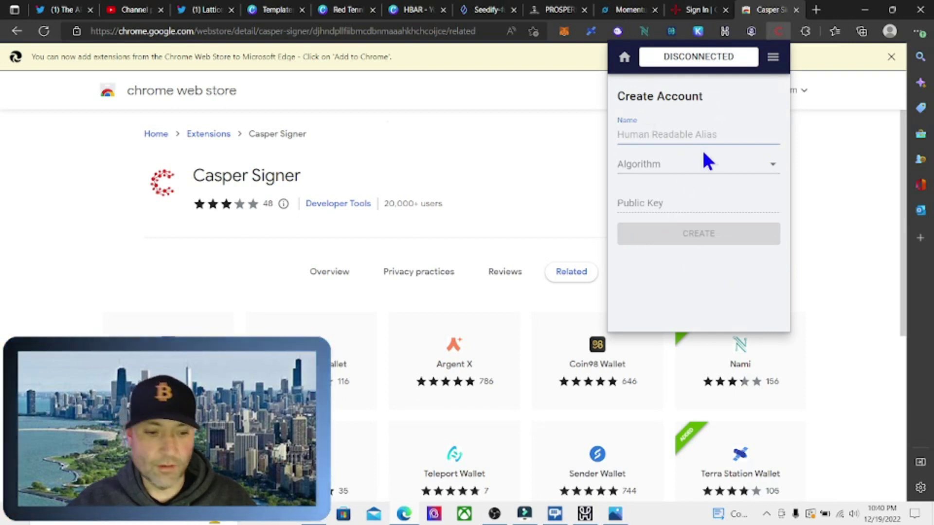
type("APY")
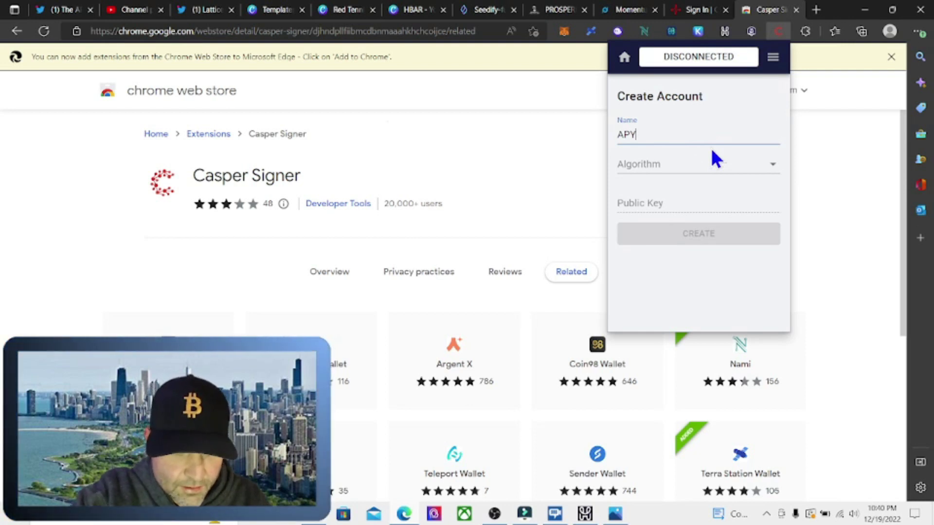
type("GUY")
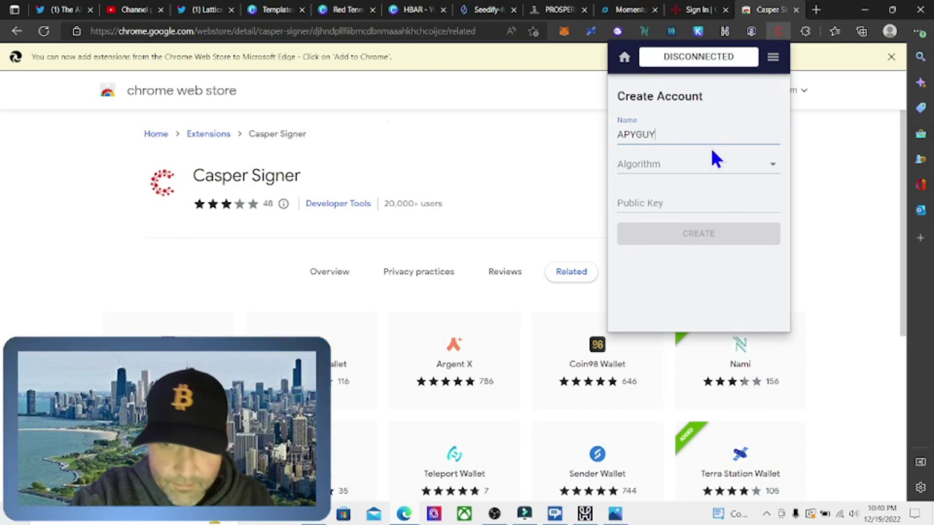
left_click(704, 167)
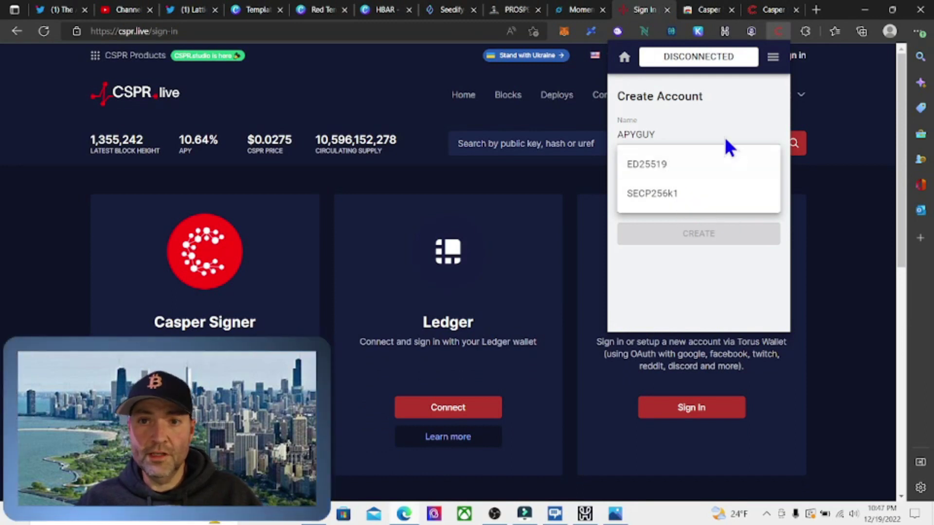
- Switch to the Casper Docs page explaining Ed25519 versus Secp256k1 keys
left_click(773, 11)
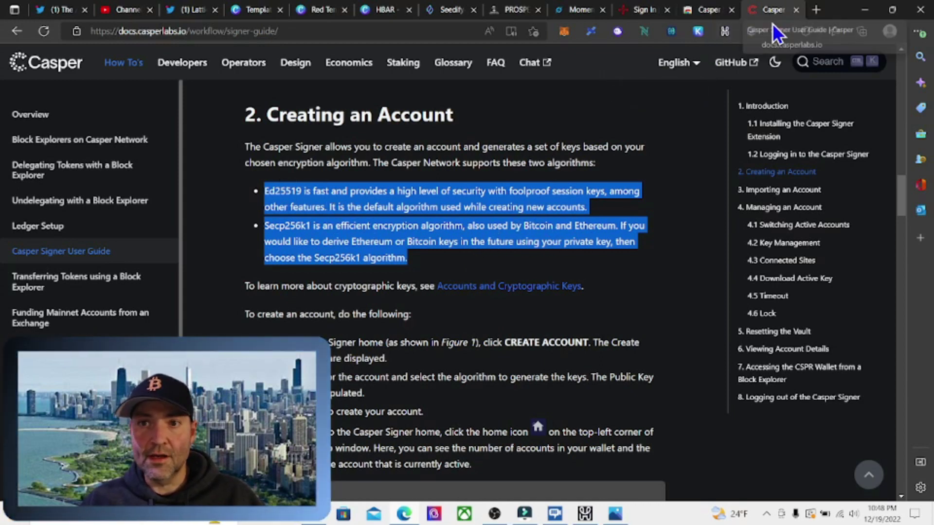
- Back on CSPR.live, create the APYGUY account in Casper Signer using an ED25519 key
left_click(651, 11)
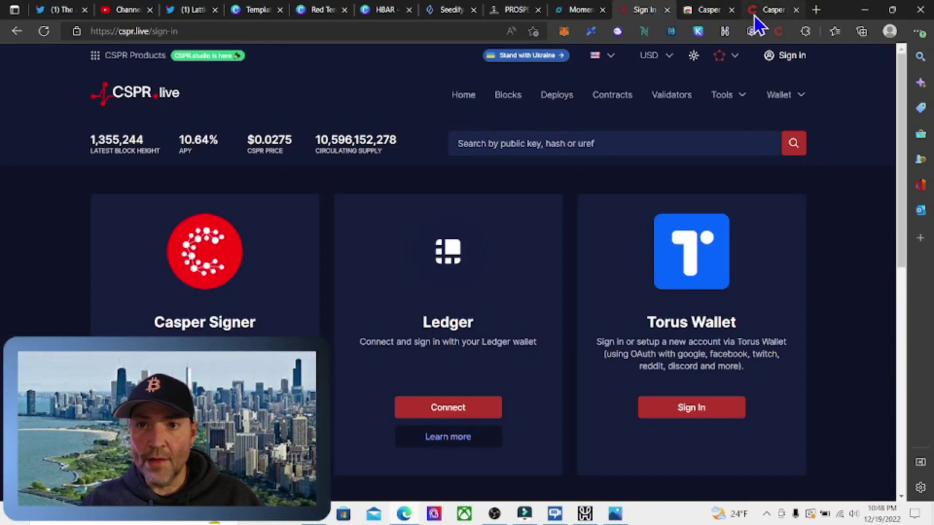
left_click(778, 31)
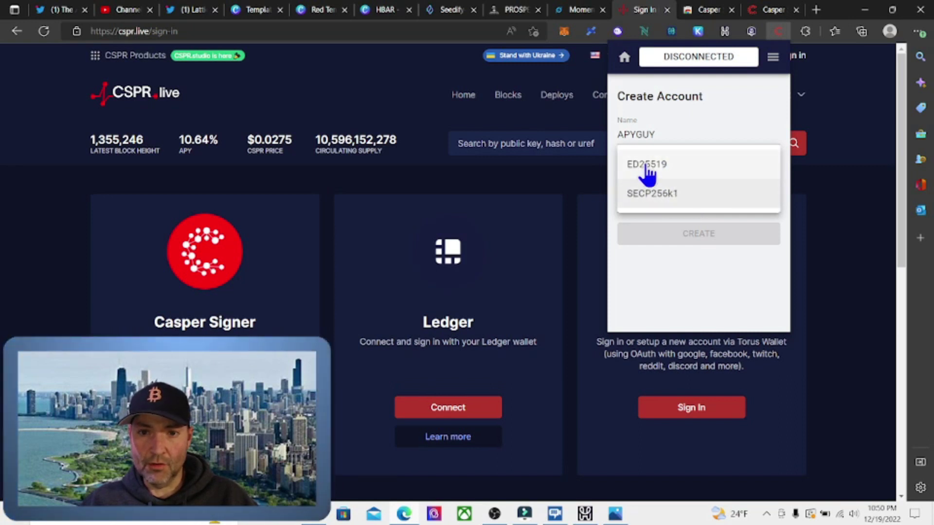
left_click(646, 165)
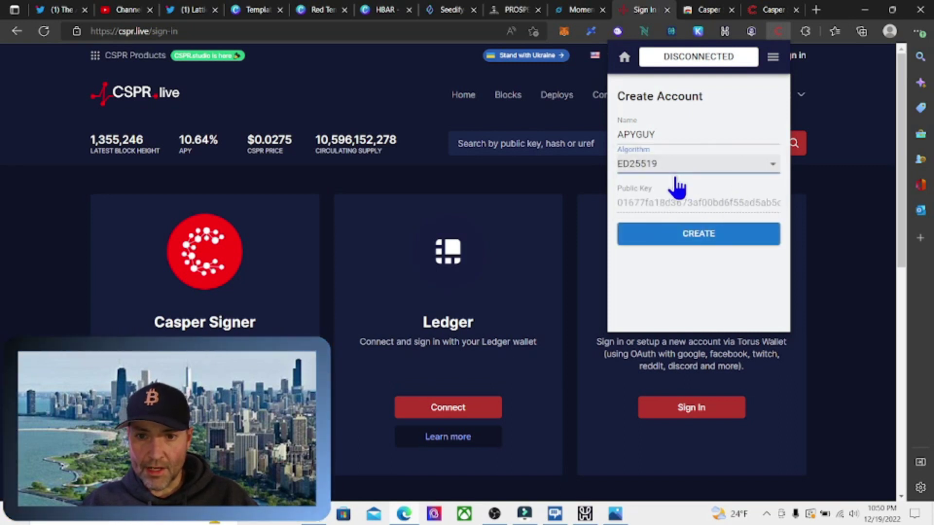
left_click(709, 239)
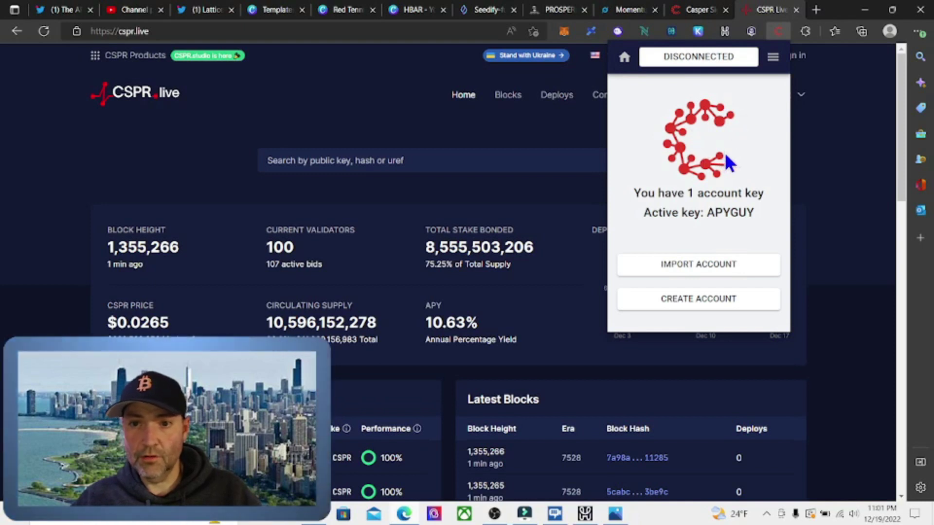
- Dismiss the Casper Signer popup to reveal the CSPR.live home page
left_click(832, 154)
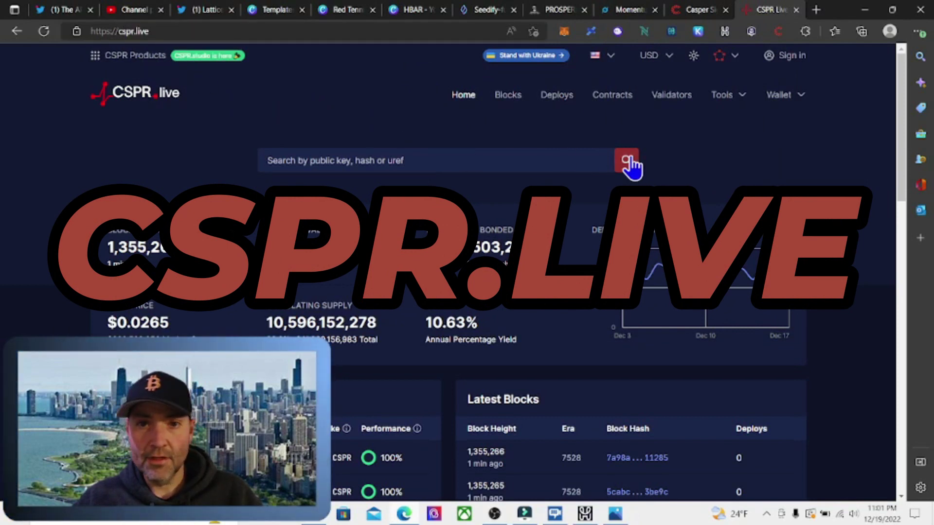
- Keep CSPR.live on Mainnet, sign in with Casper Signer and approve the wallet connection
left_click(733, 61)
left_click(680, 97)
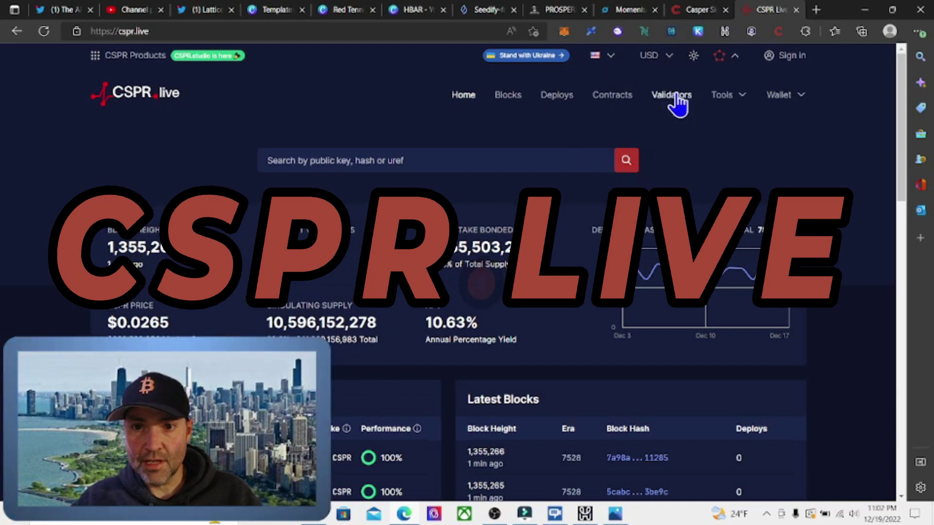
left_click(788, 56)
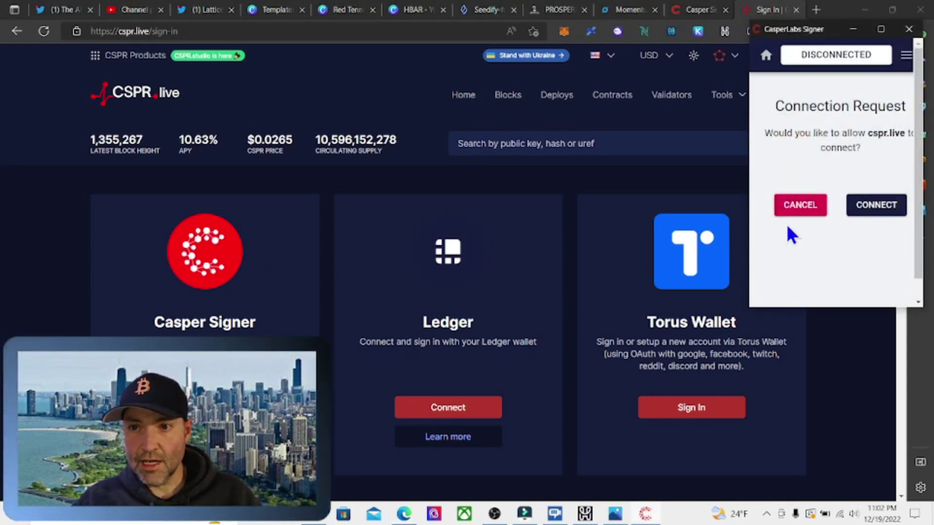
left_click(877, 206)
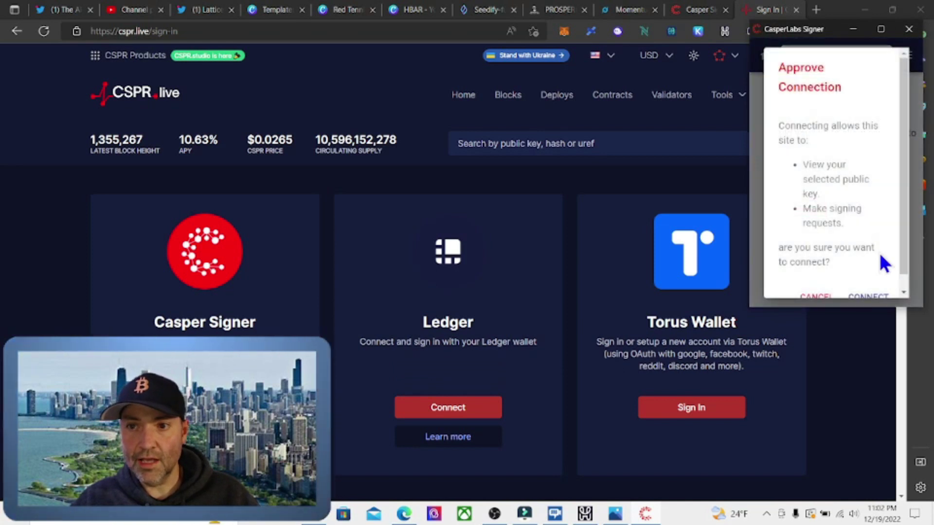
scroll(784, 146, "down", 1)
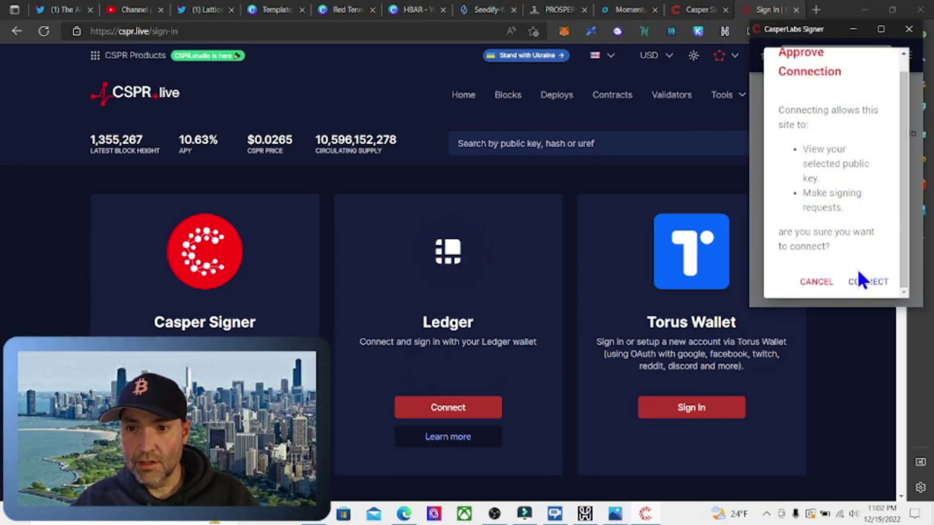
left_click(862, 282)
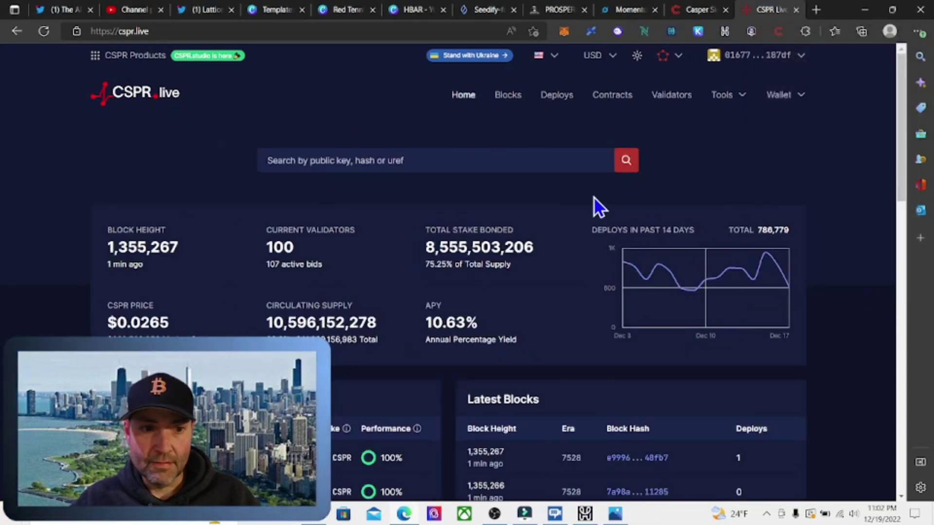
- View the account page via the account menu, reviewing public key, account hash and 0.00000 CSPR balance
left_click(757, 59)
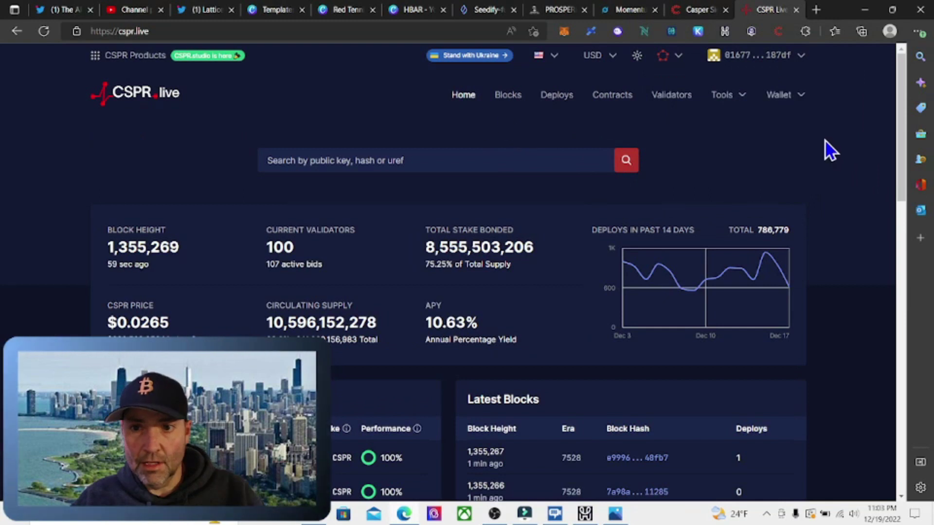
left_click(795, 94)
left_click(799, 56)
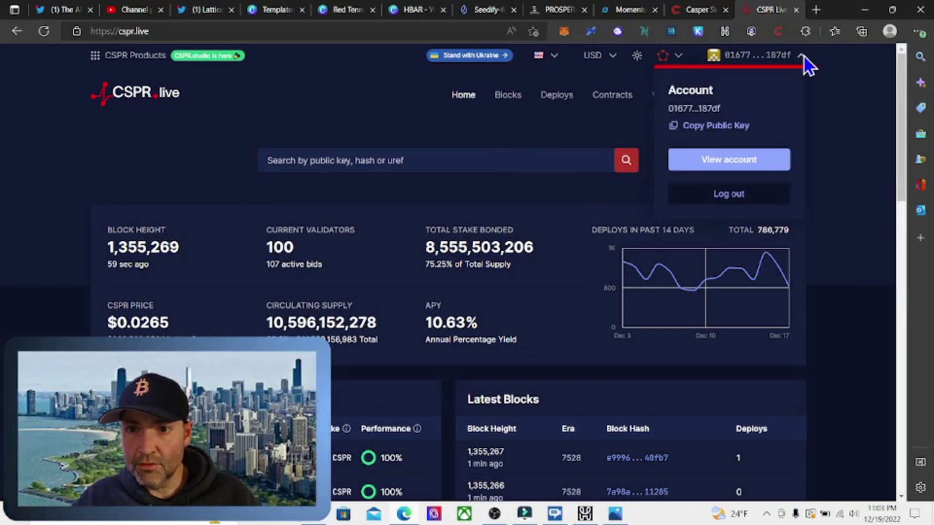
left_click(729, 162)
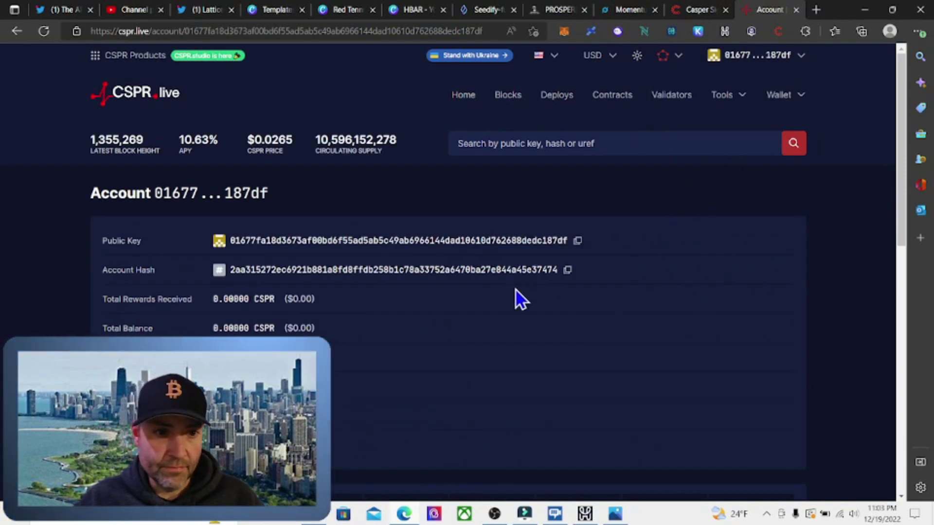
scroll(514, 292, "down", 4)
scroll(512, 290, "up", 4)
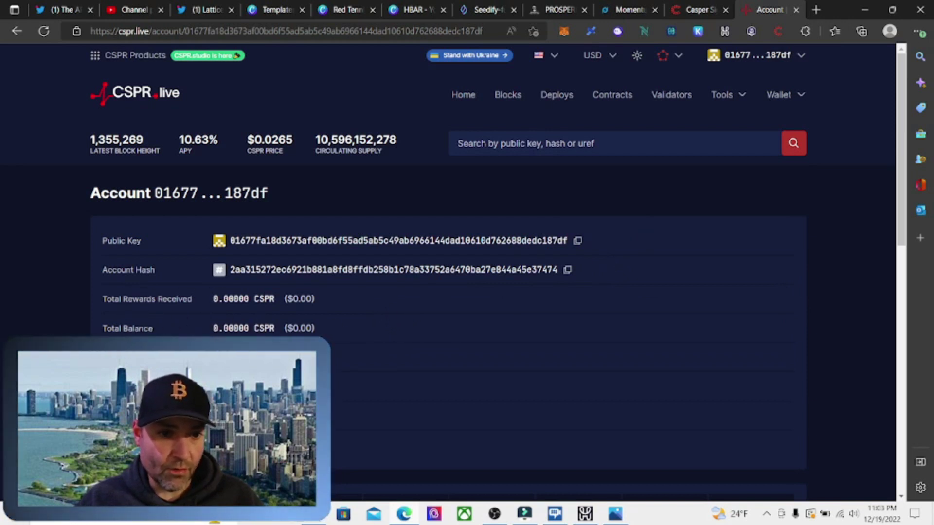
scroll(369, 349, "down", 8)
scroll(370, 348, "up", 8)
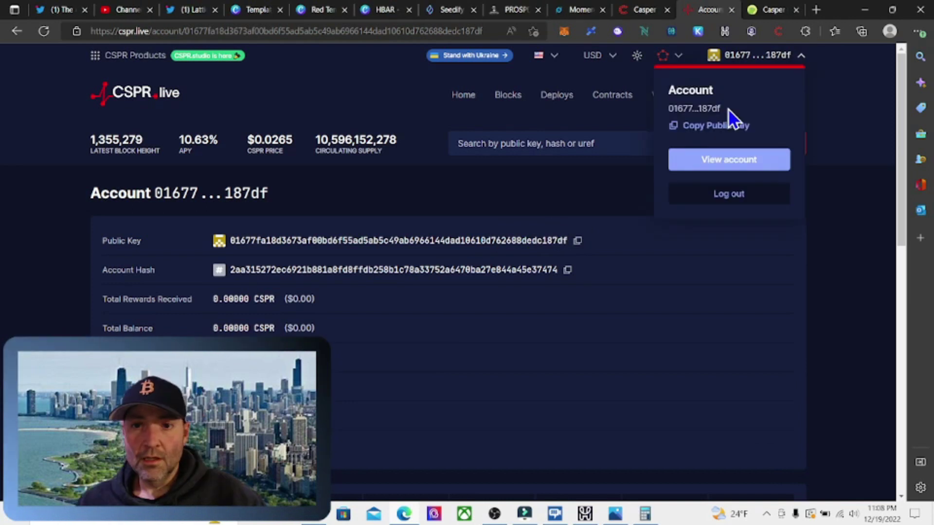
- Scroll CoinGecko's Casper page to the price statistics with the $1.33 all-time high, then launch Calculator
left_click(773, 10)
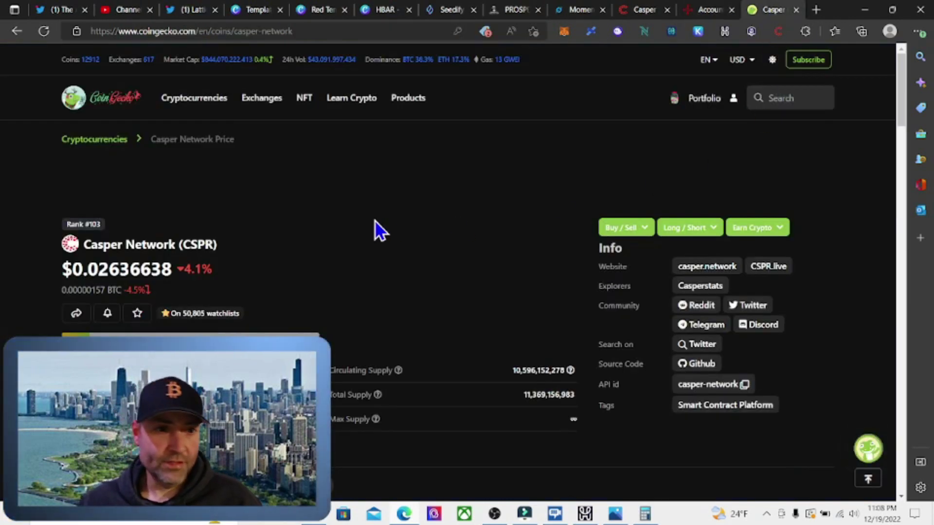
scroll(358, 238, "down", 5)
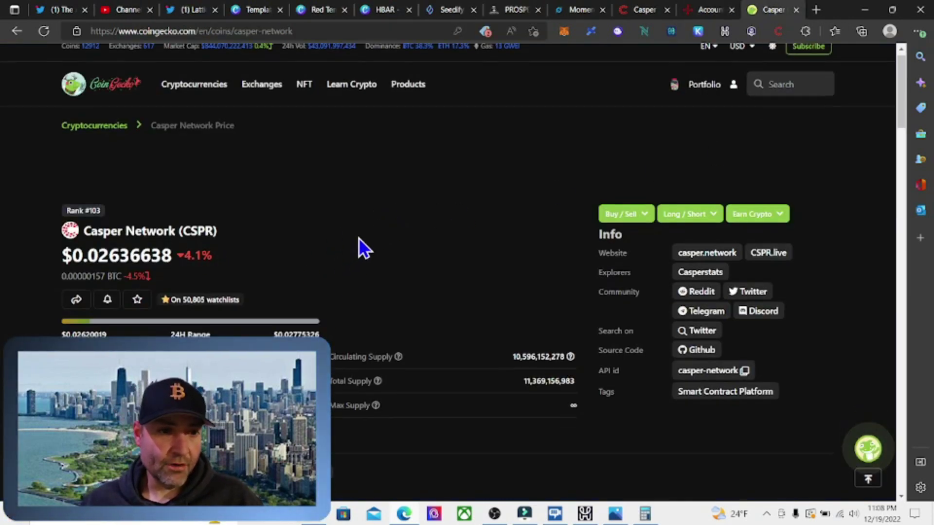
scroll(358, 237, "up", 5)
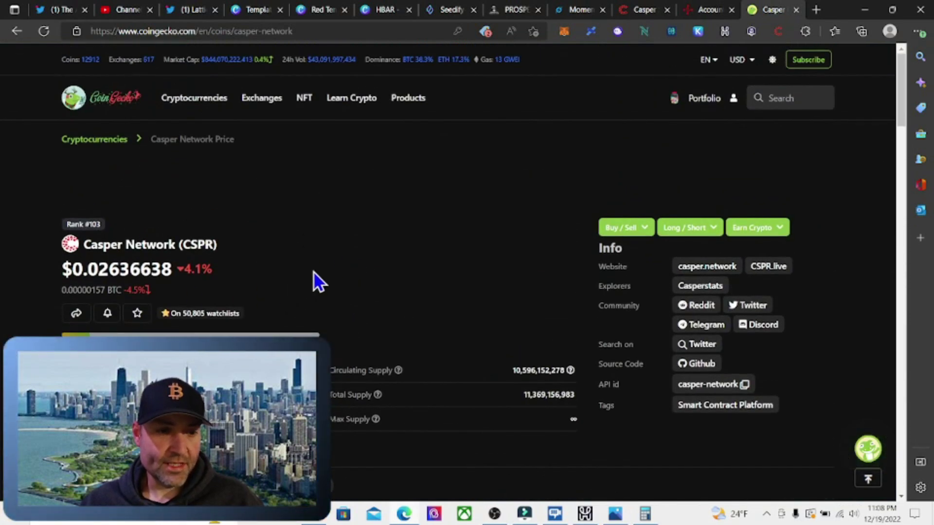
scroll(319, 272, "down", 5)
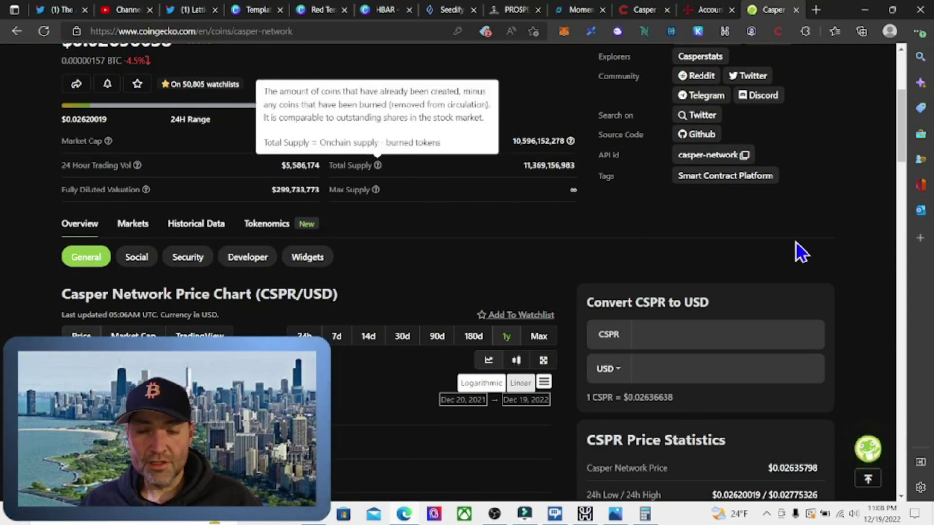
scroll(798, 241, "down", 1)
scroll(800, 241, "down", 3)
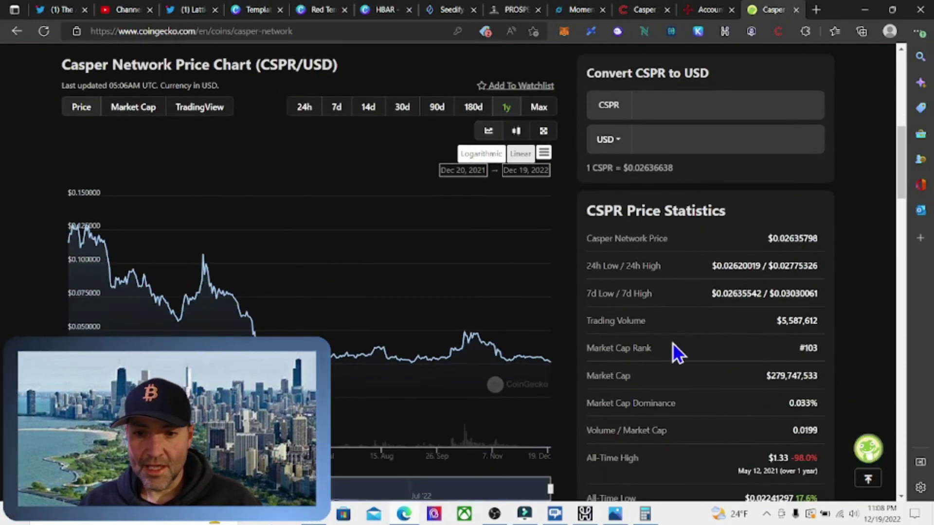
scroll(672, 343, "down", 3)
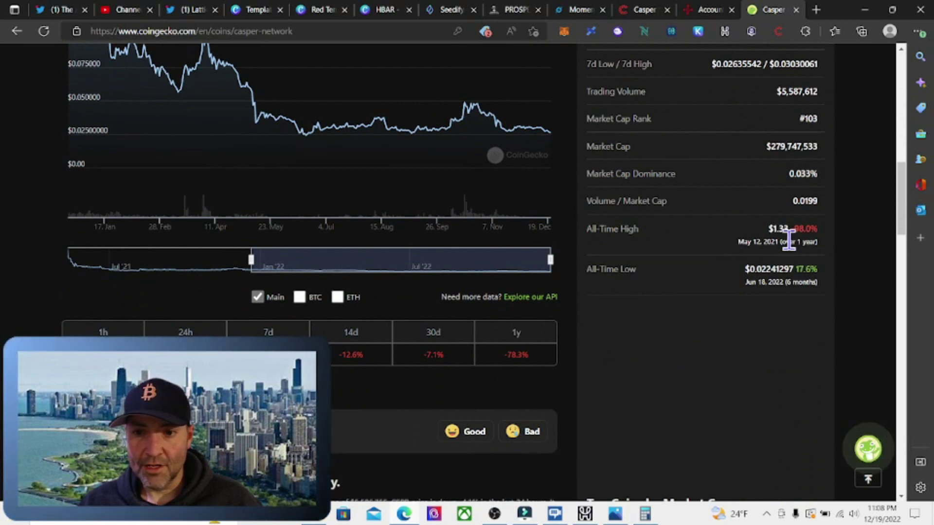
left_click(645, 514)
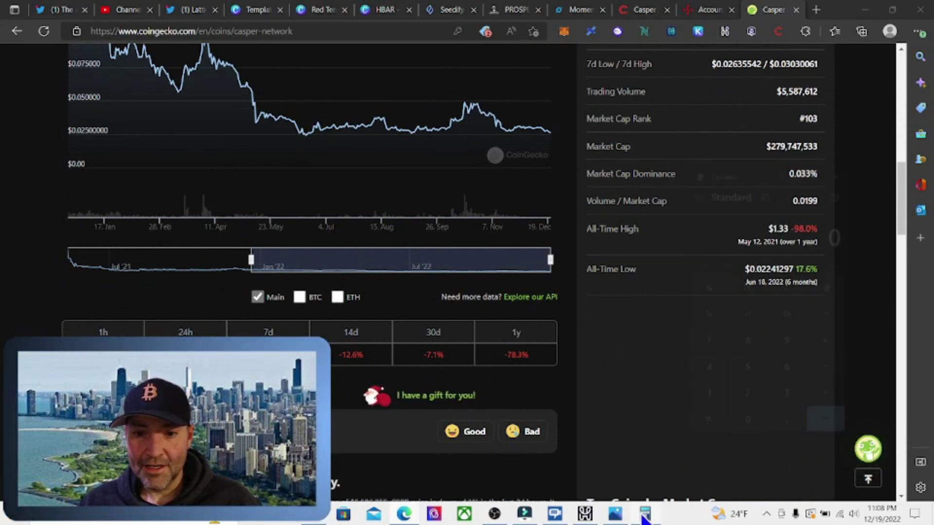
- Divide the 1.33 all-time high by the 0.026 current price (≈51.15), then clear to 0
left_click(730, 355)
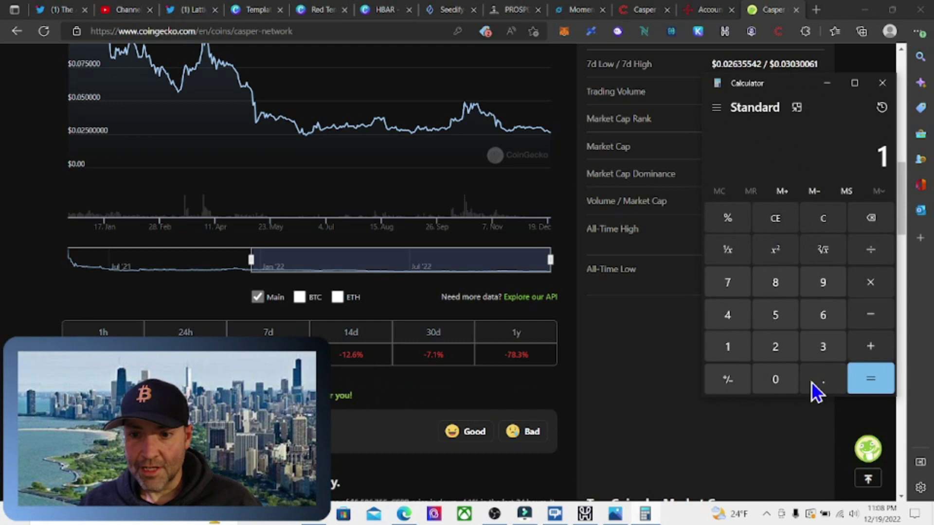
left_click(820, 380)
left_click(822, 349)
left_click(823, 350)
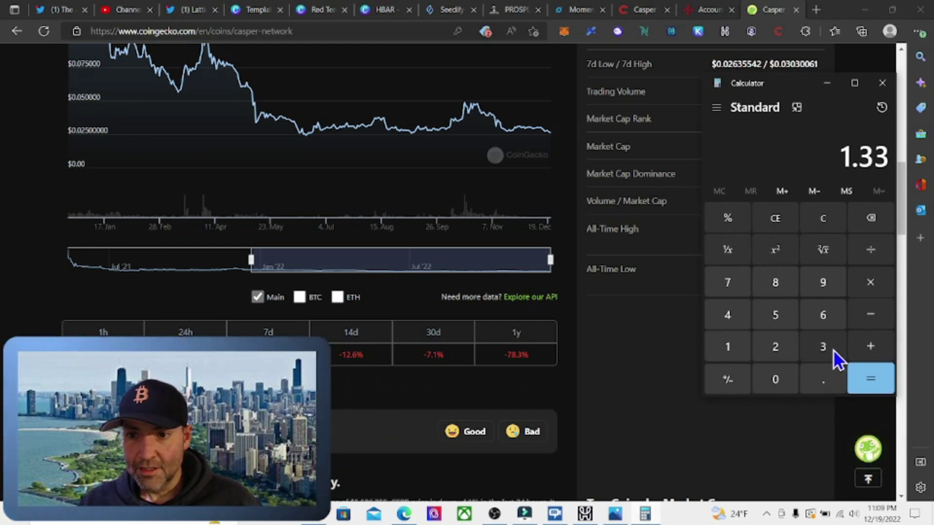
left_click(870, 250)
left_click(822, 380)
left_click(780, 384)
left_click(793, 335)
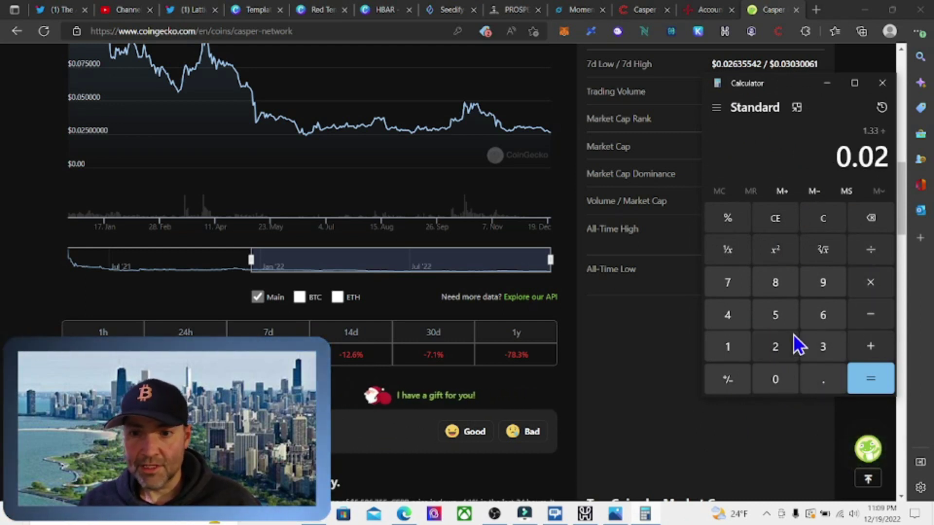
left_click(819, 317)
left_click(875, 379)
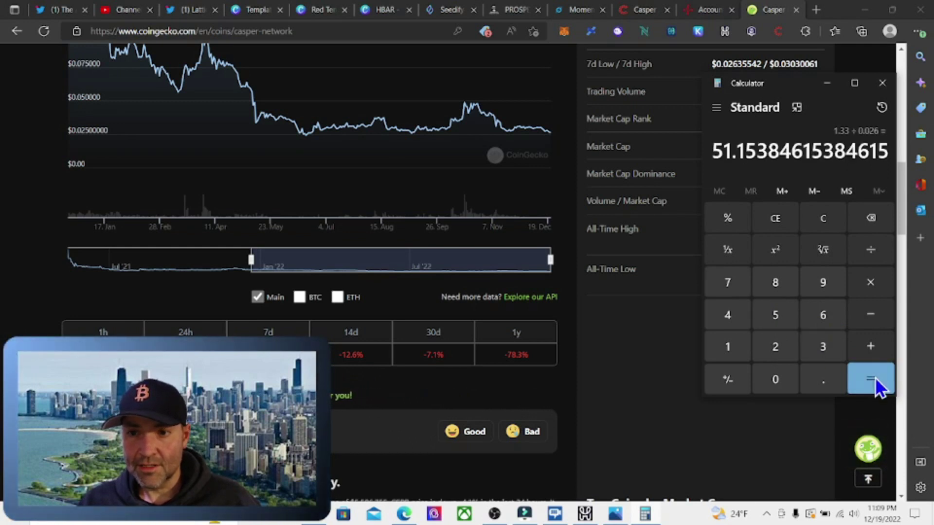
left_click(824, 222)
- Minimize the Calculator and bring Casper's market stats and price chart back into view
left_click(826, 83)
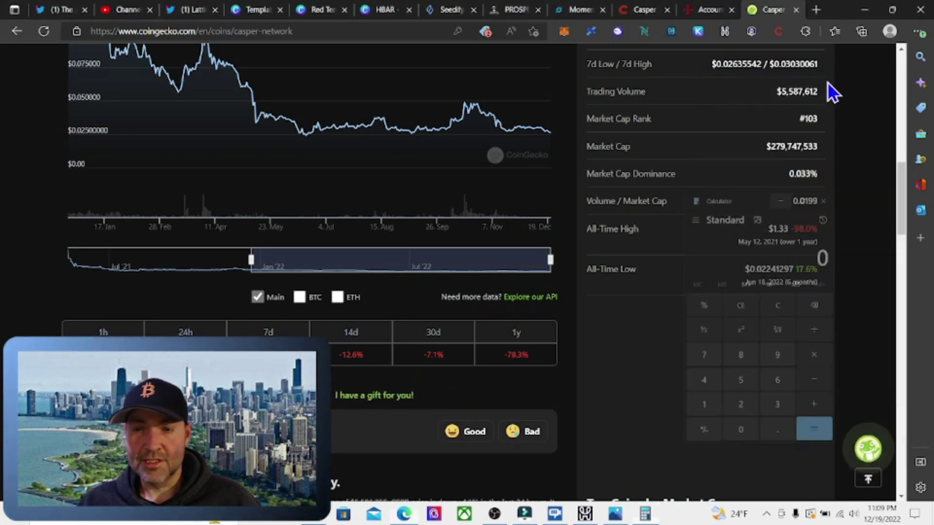
scroll(699, 365, "up", 10)
scroll(699, 364, "down", 5)
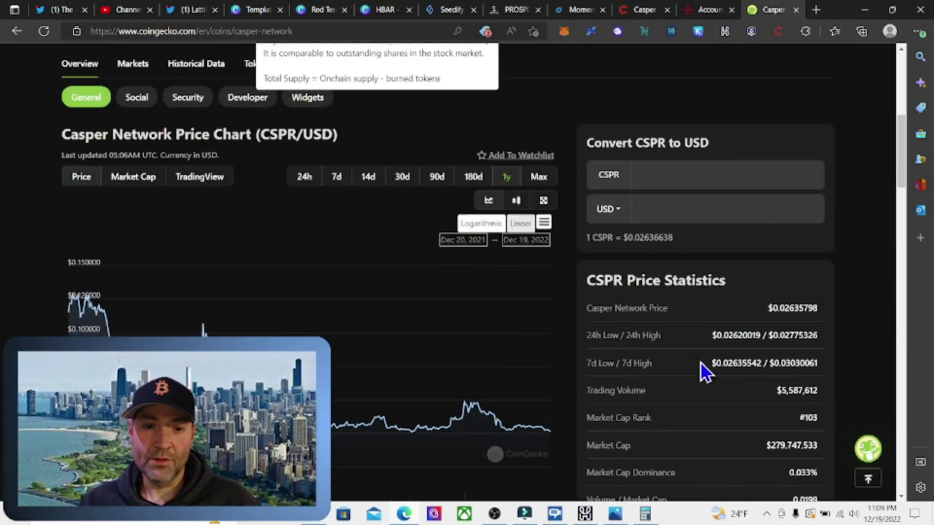
scroll(681, 369, "up", 5)
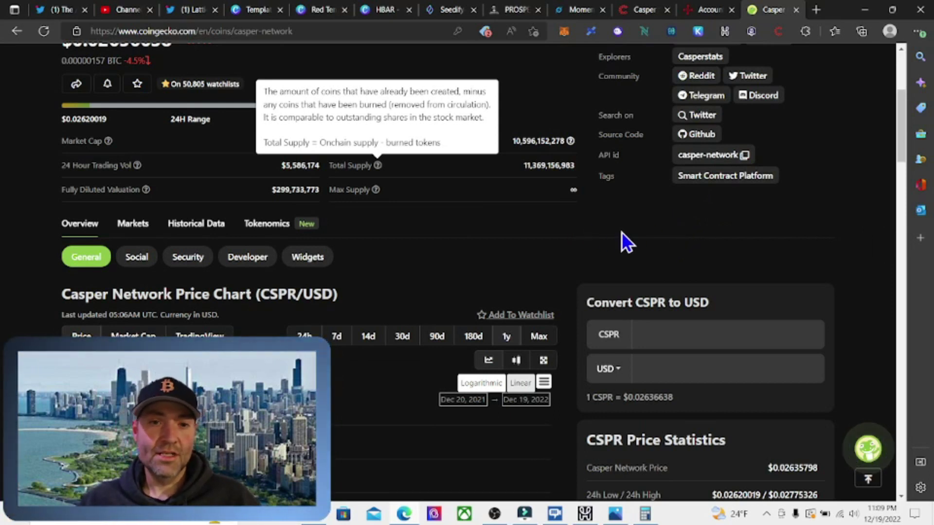
- Return to the CSPR.live Account page showing the 0.00000 CSPR balance
left_click(704, 10)
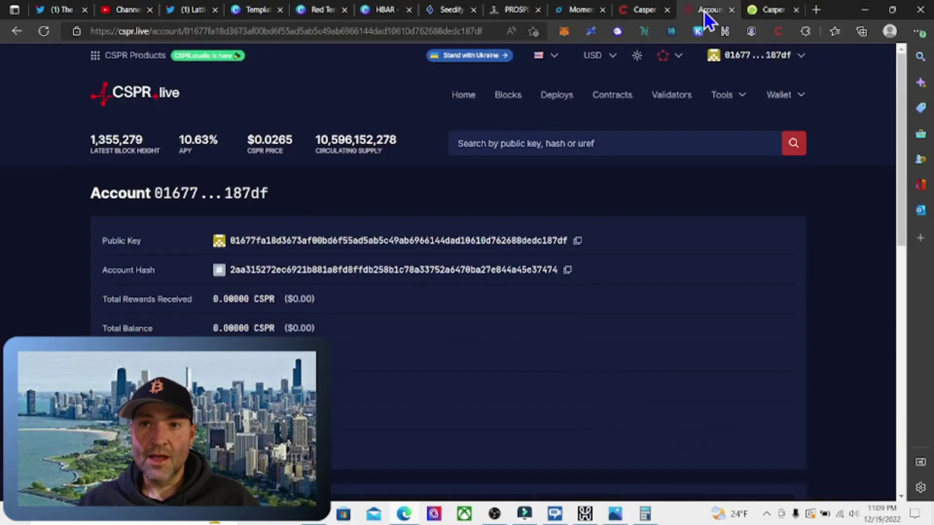